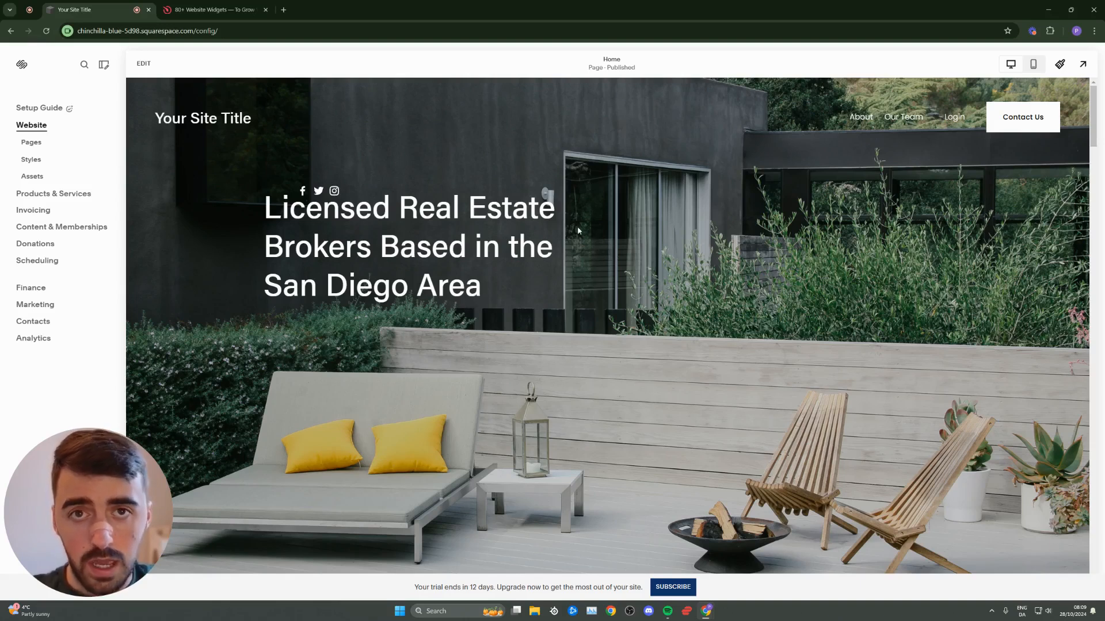
- Switch to the '80+ Website Widgets' Elfsight tab
left_click(208, 10)
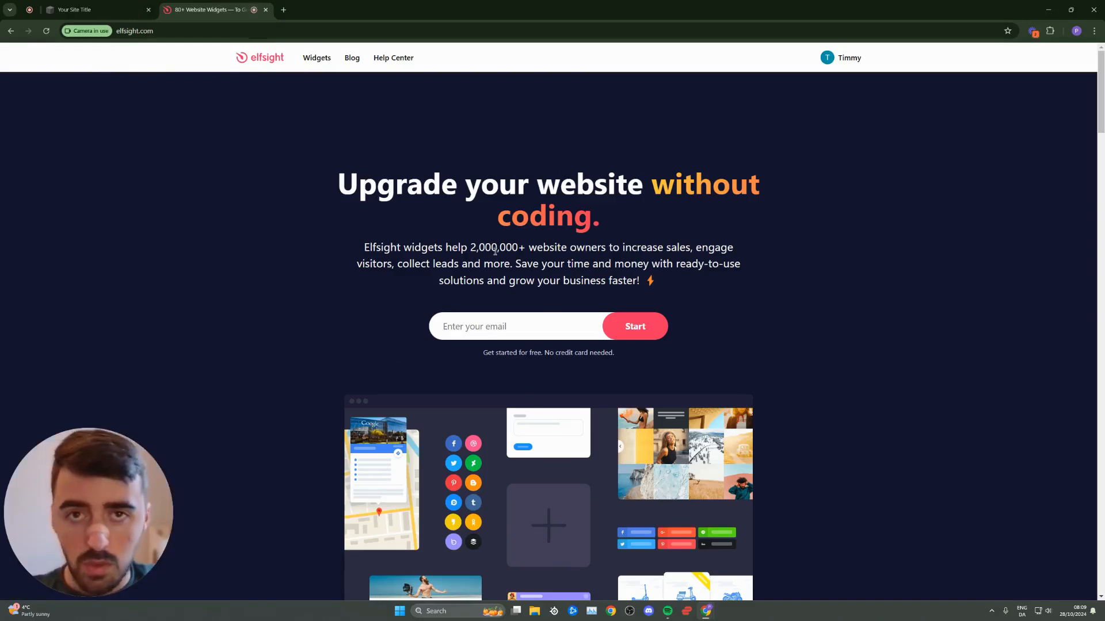
- Open Viber Chat under Chats in the Widgets menu and create a free widget
left_click(315, 59)
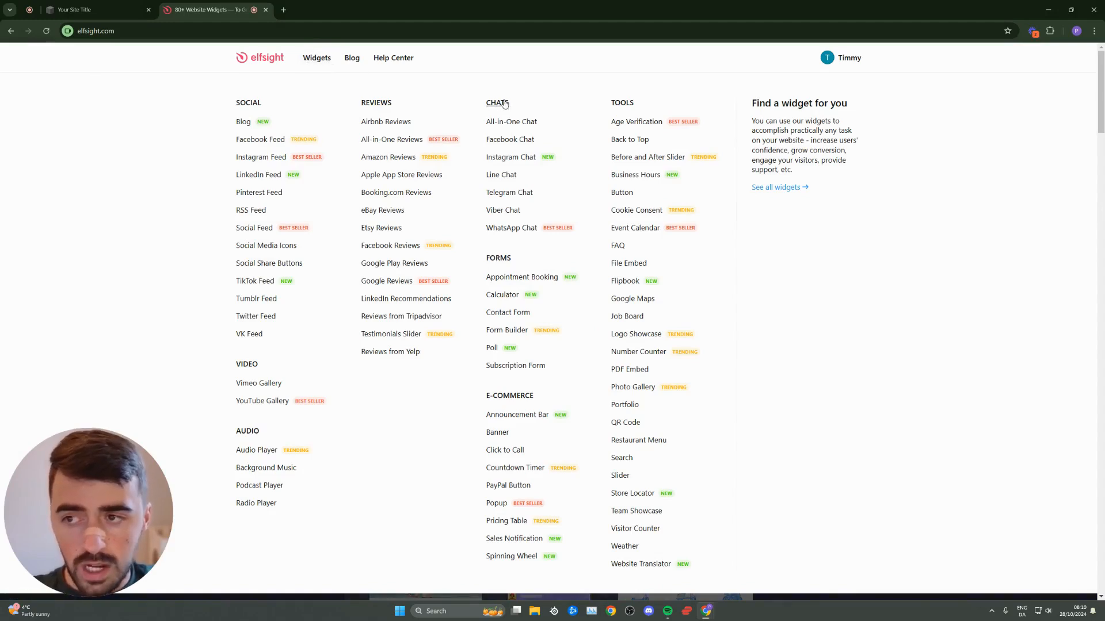
left_click(506, 212)
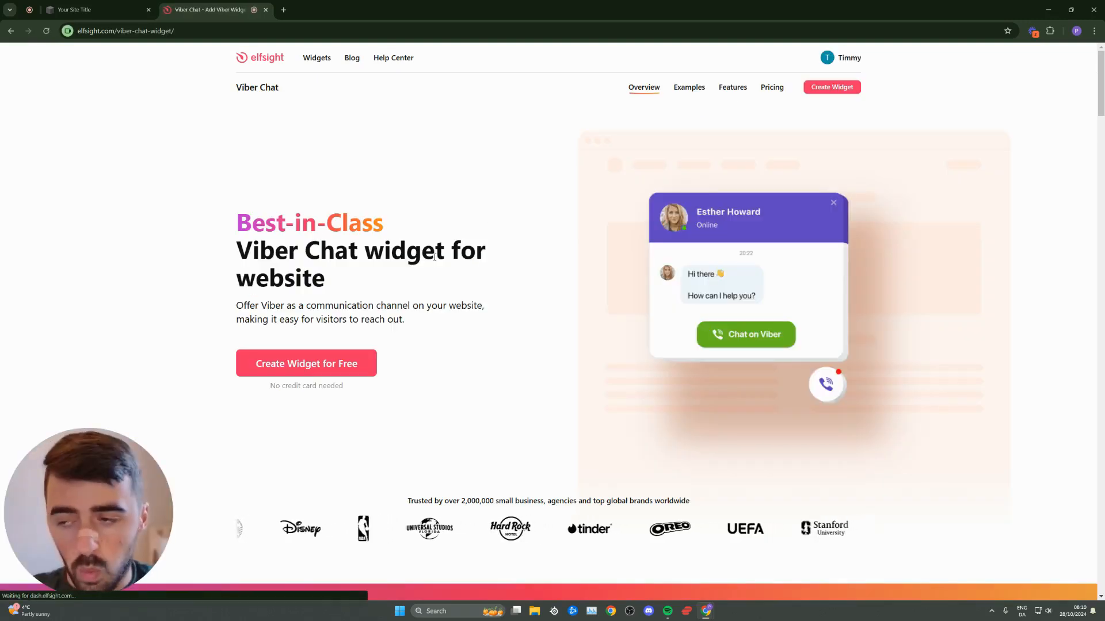
left_click(328, 371)
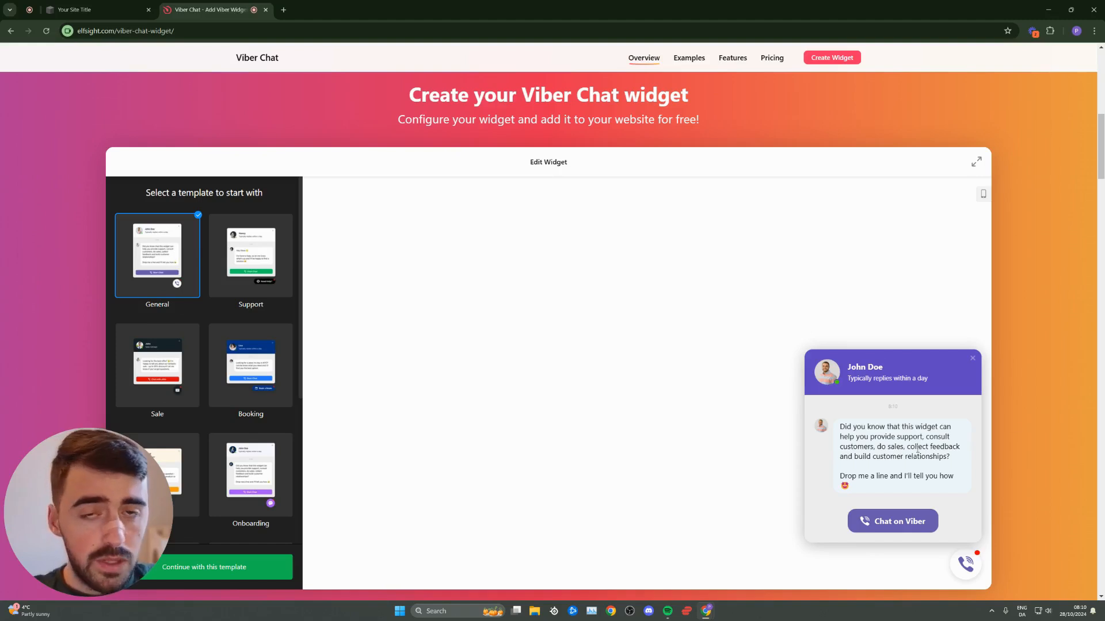
- Preview the Support, Sale and Booking templates, then continue with the General template
left_click(251, 253)
left_click(158, 253)
left_click(157, 364)
left_click(246, 376)
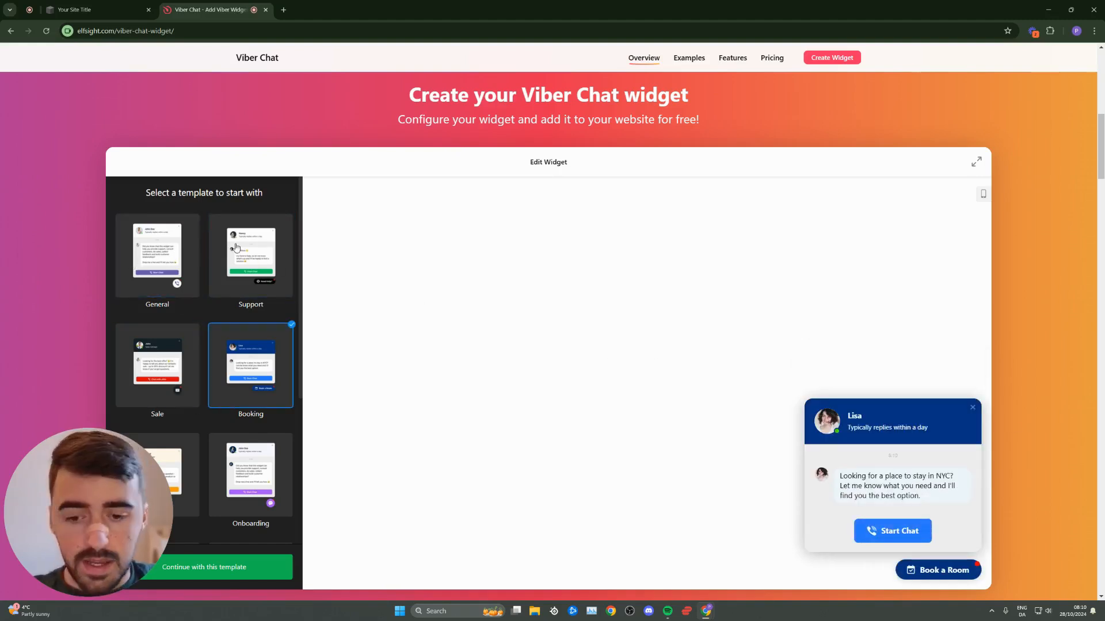
left_click(198, 244)
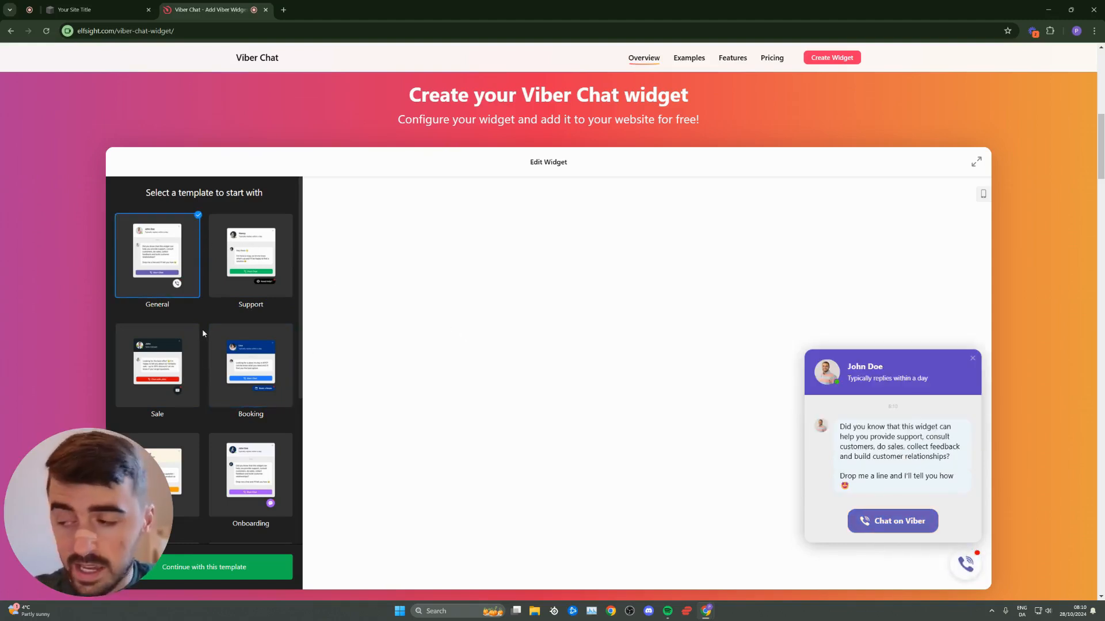
scroll(177, 346, "down", 2)
scroll(177, 360, "up", 3)
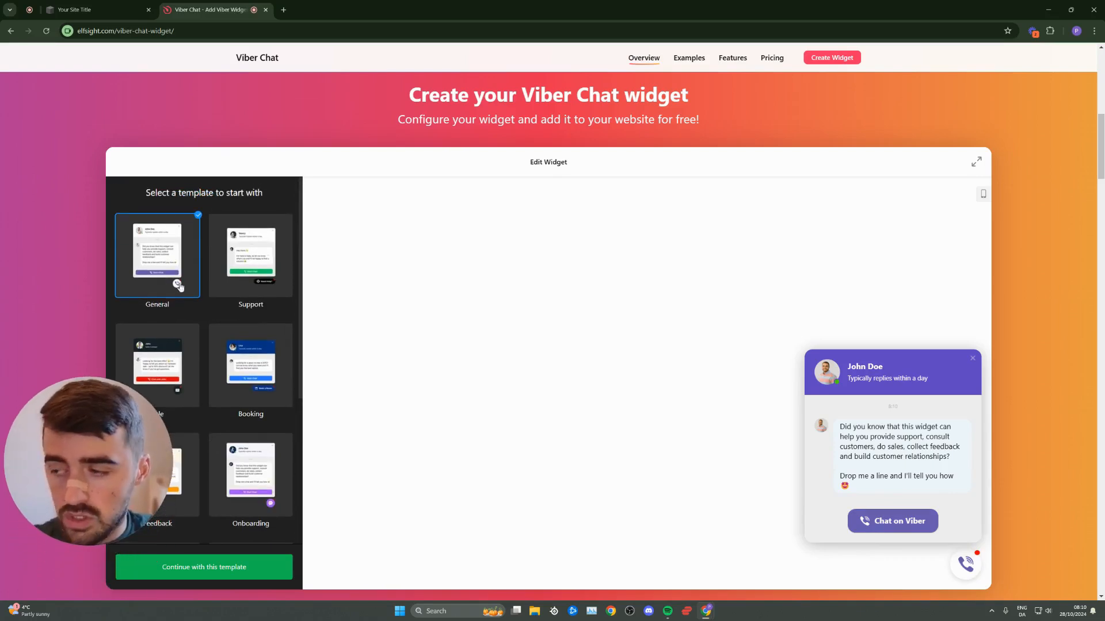
left_click(217, 570)
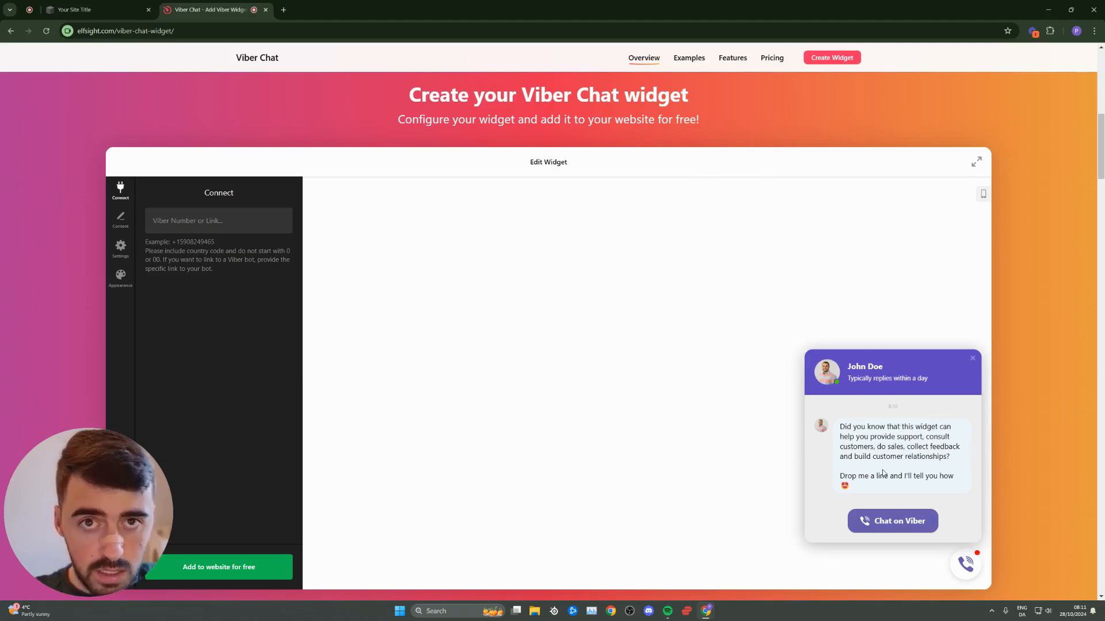
- Paste the help text's example number into the Viber Number or Link field
left_click(185, 223)
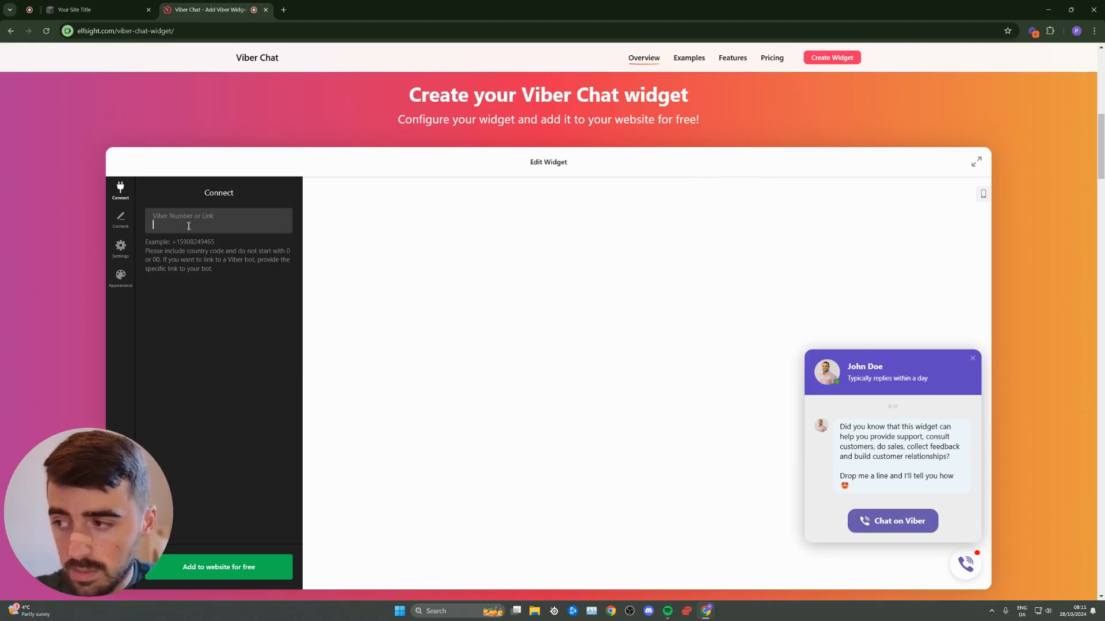
left_click_drag(215, 242, 173, 244)
key("ctrl+c")
left_click(195, 225)
key("ctrl+v")
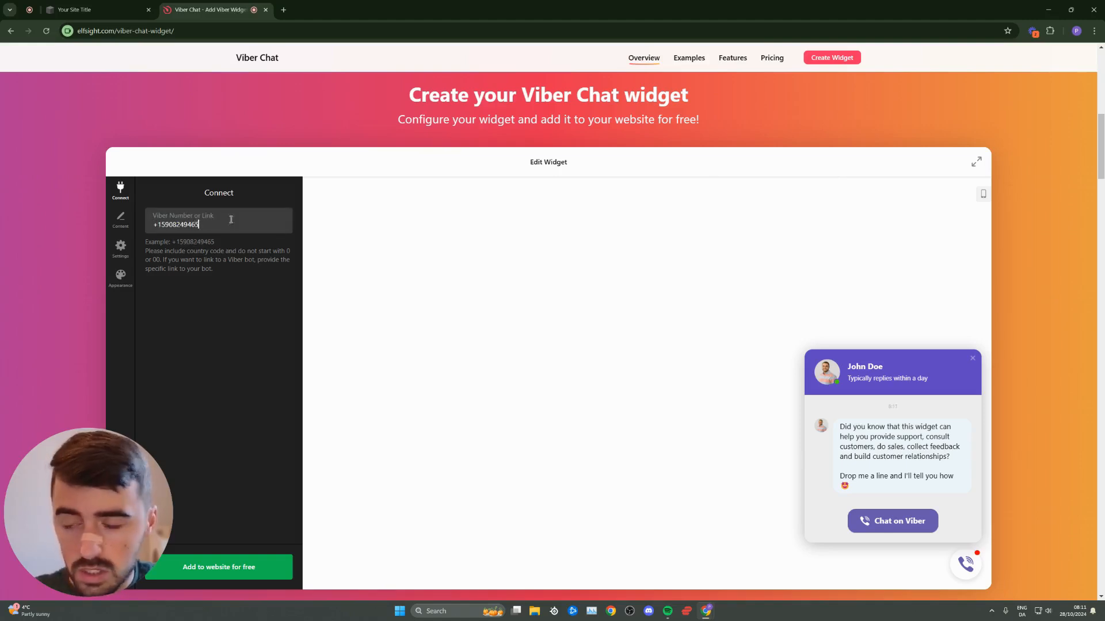
left_click(224, 360)
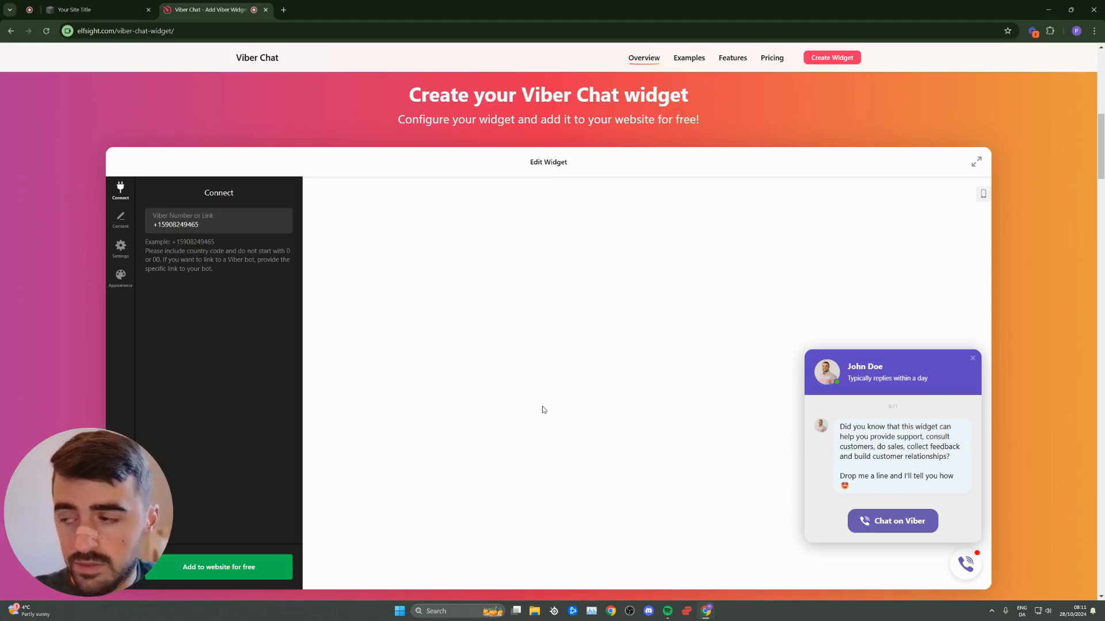
left_click(126, 221)
- Look through the widget's settings tabs, then return to the Content settings
left_click(120, 247)
left_click(123, 278)
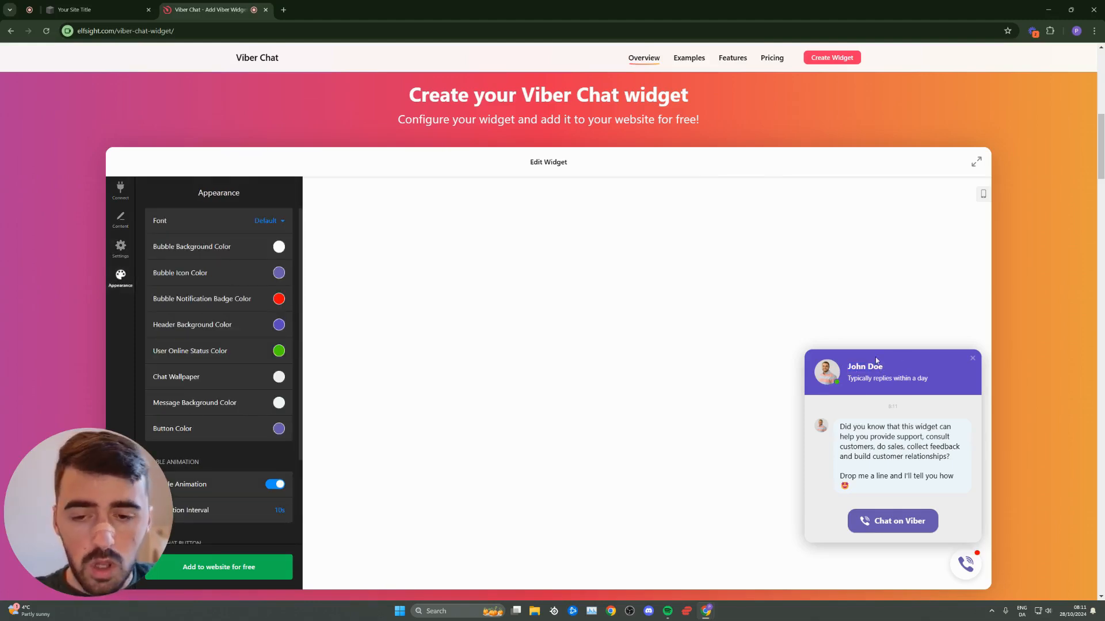
triple_click(854, 364)
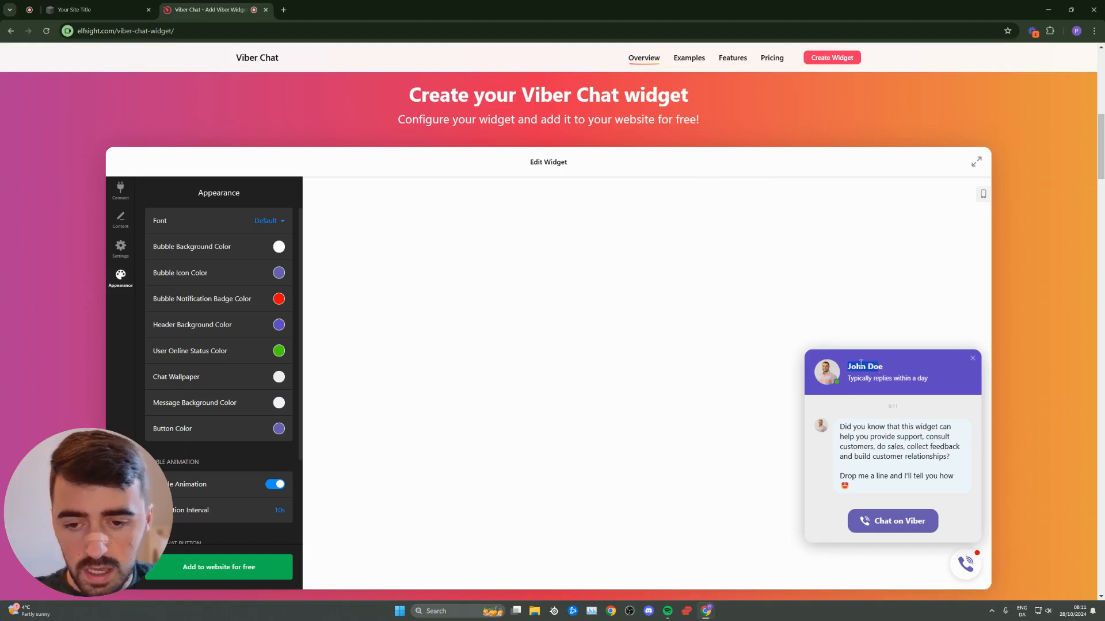
left_click(120, 219)
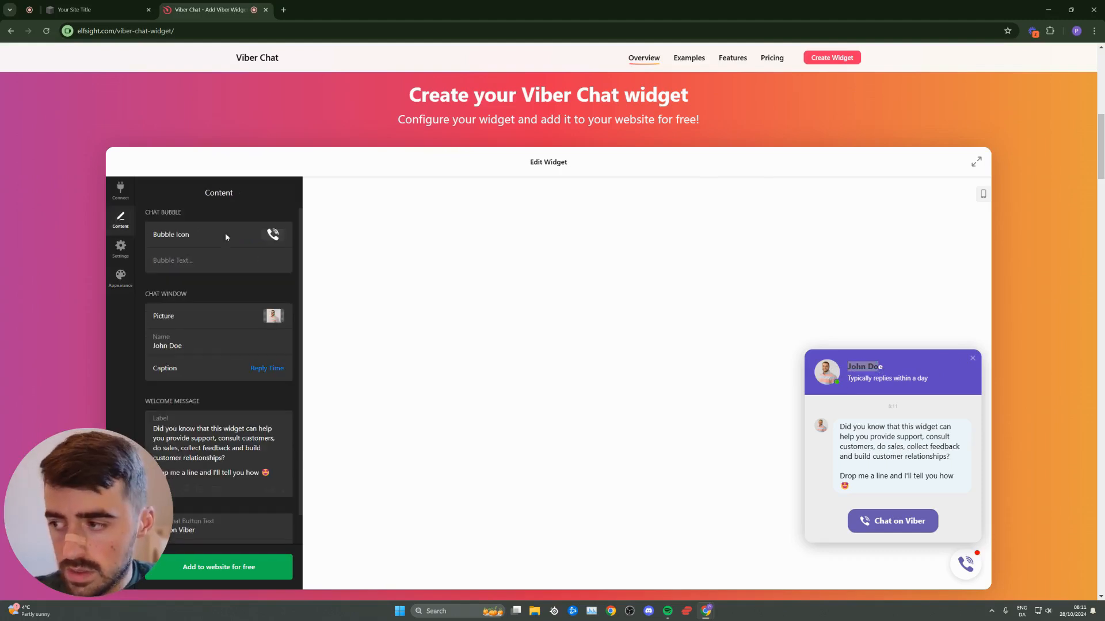
- Replace the chat window's placeholder name John Doe with the agent's full name
left_click_drag(146, 294, 178, 294)
left_click(160, 316)
left_click_drag(195, 350, 151, 344)
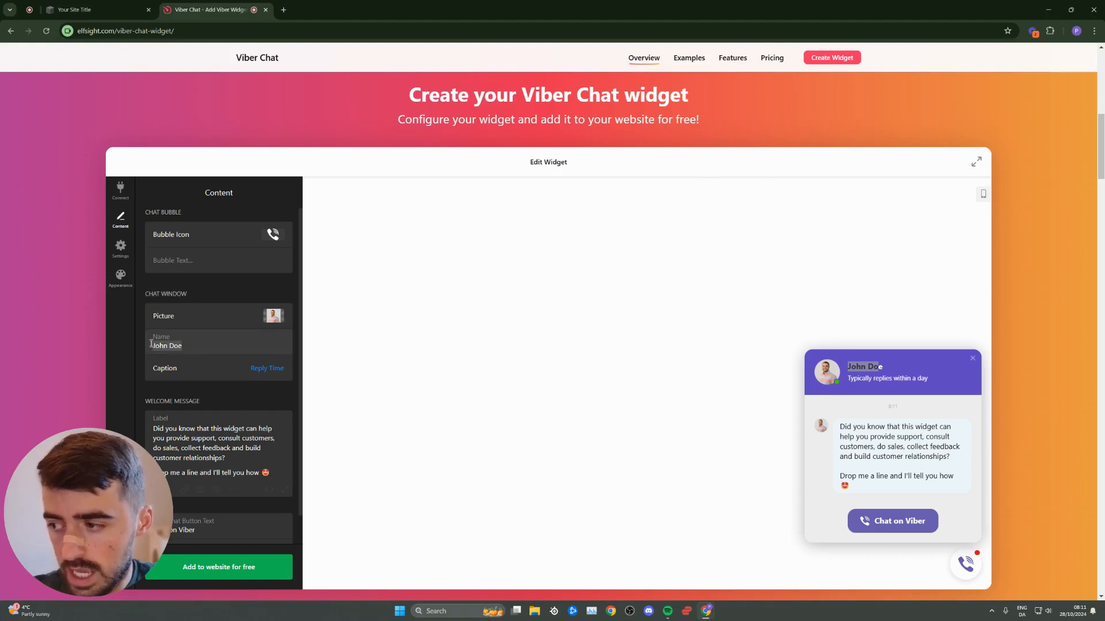
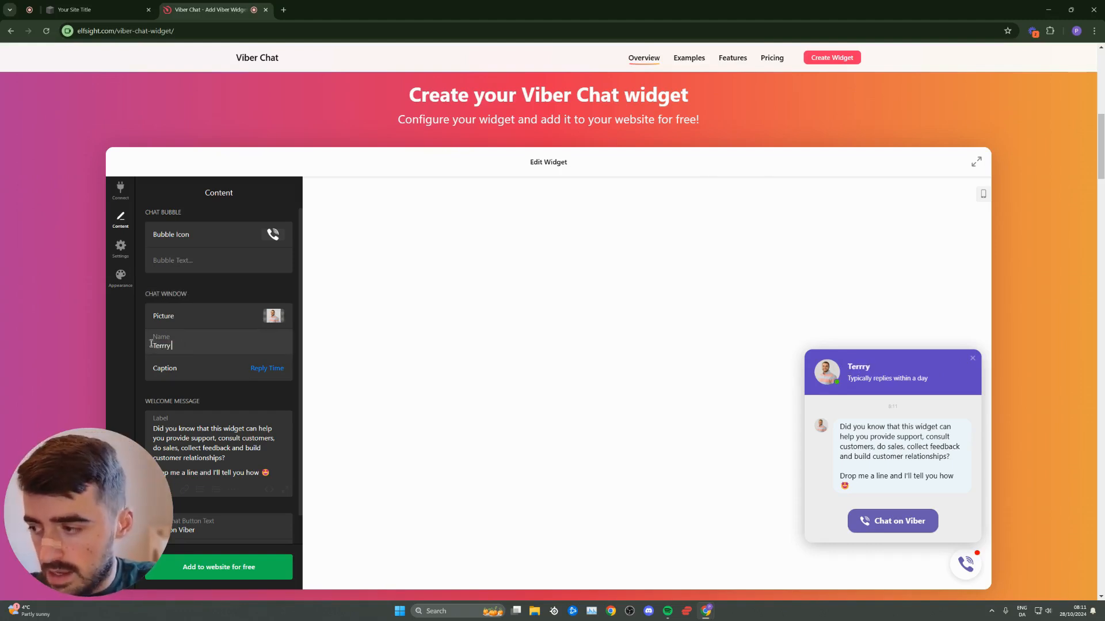
left_click(850, 366)
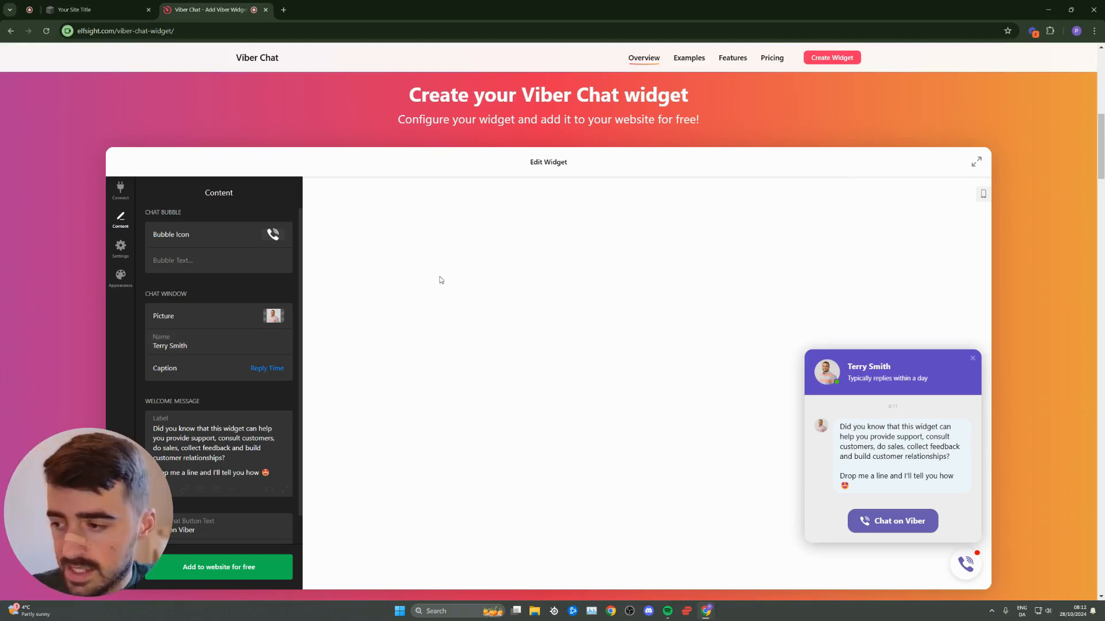
scroll(208, 436, "down", 1)
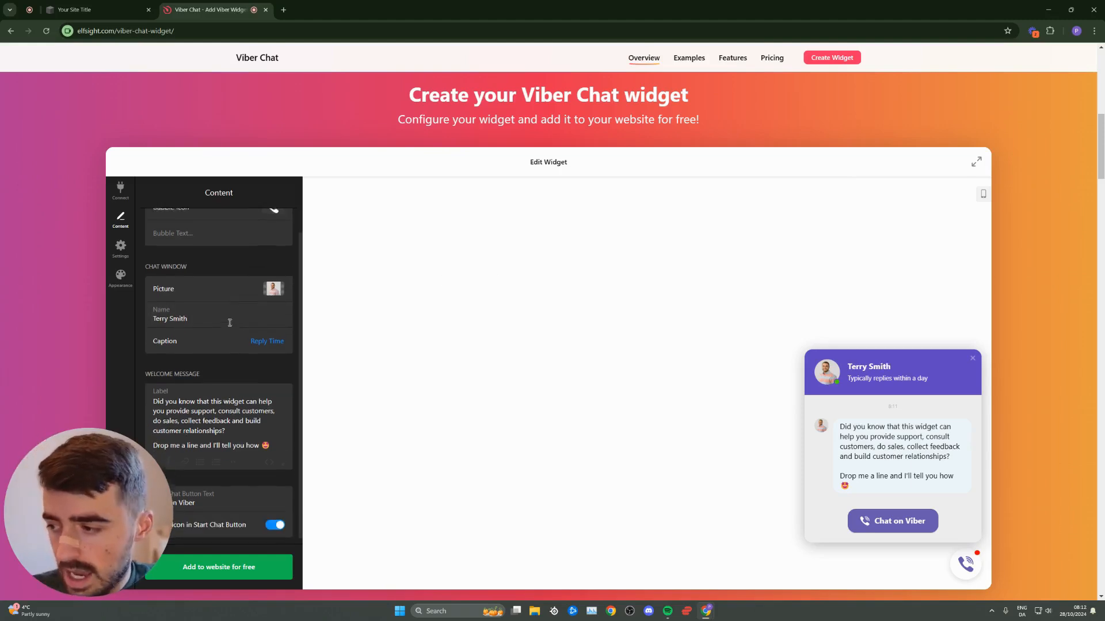
left_click(120, 247)
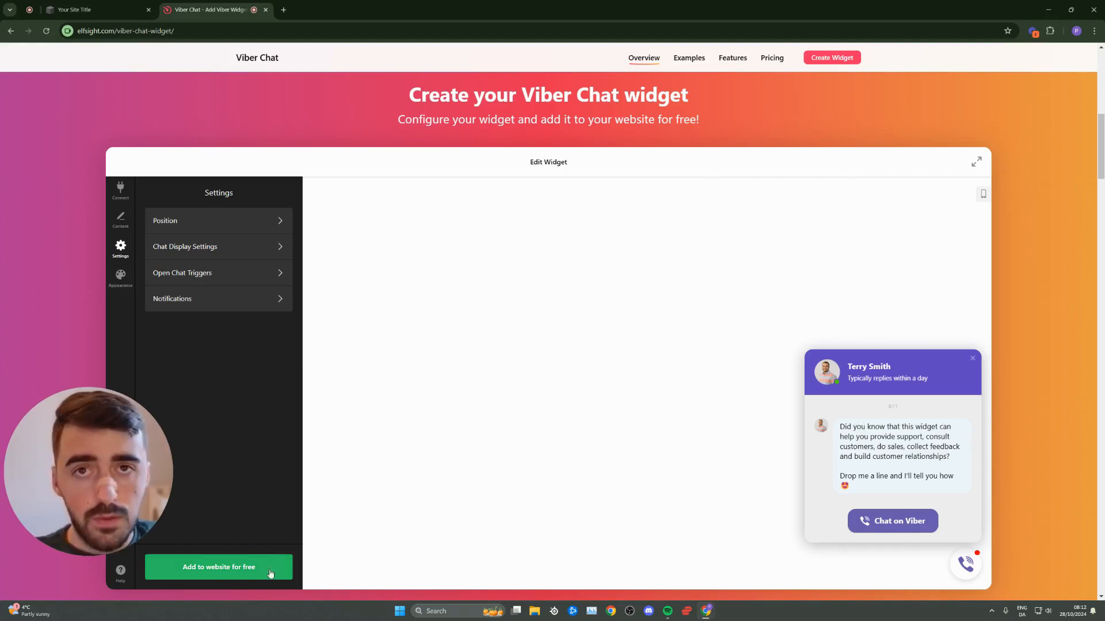
- Save the widget, review the Free plan on the pricing overlay, and close it
left_click(215, 581)
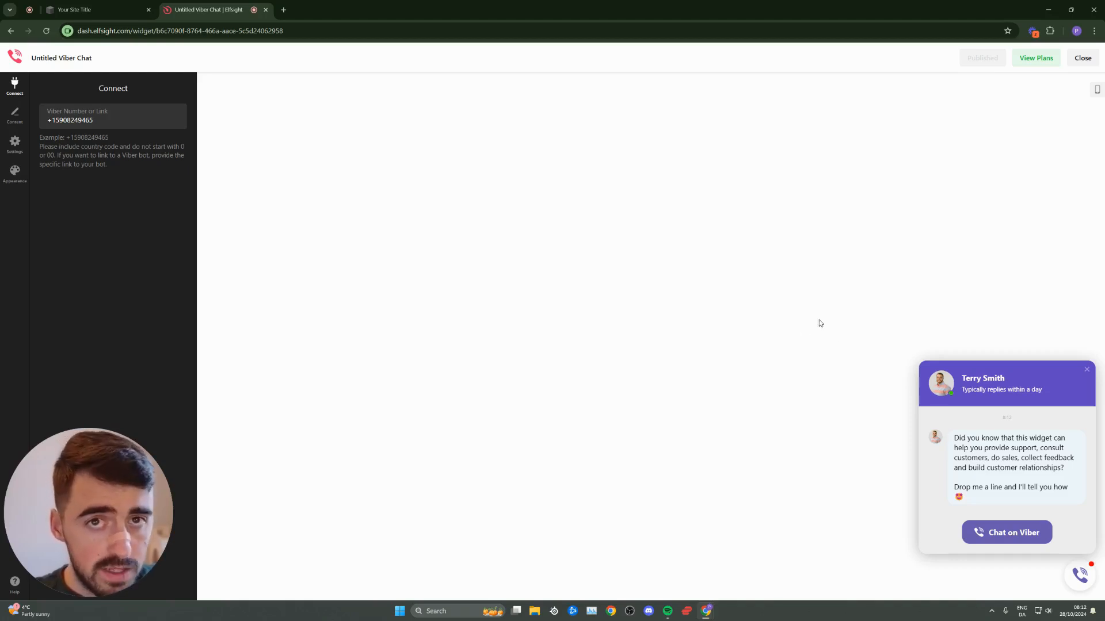
left_click(1035, 59)
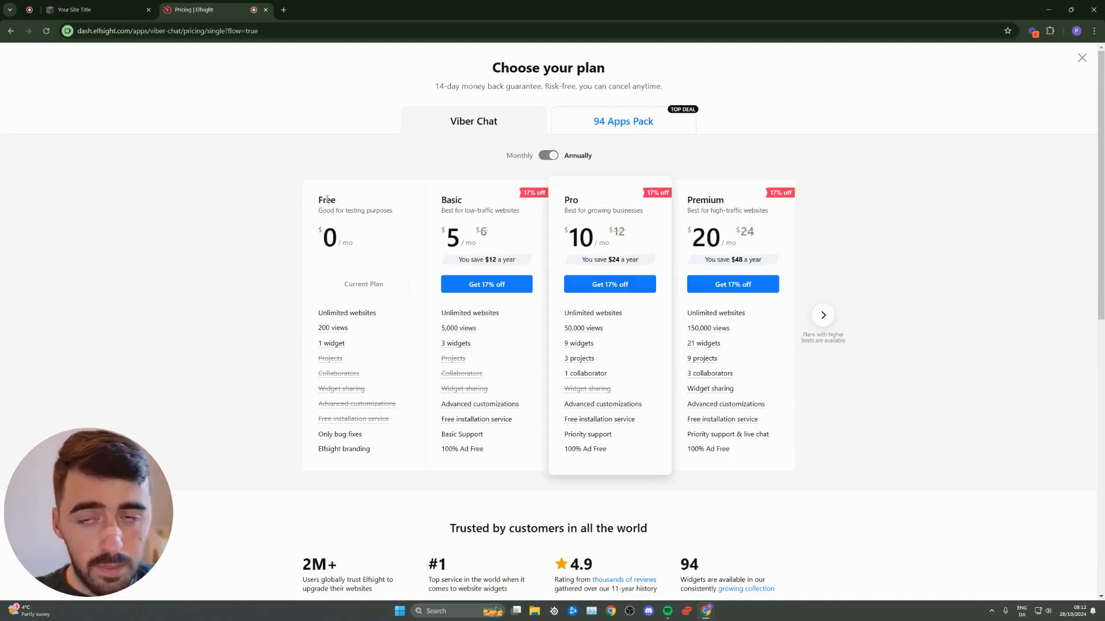
left_click_drag(320, 201, 342, 205)
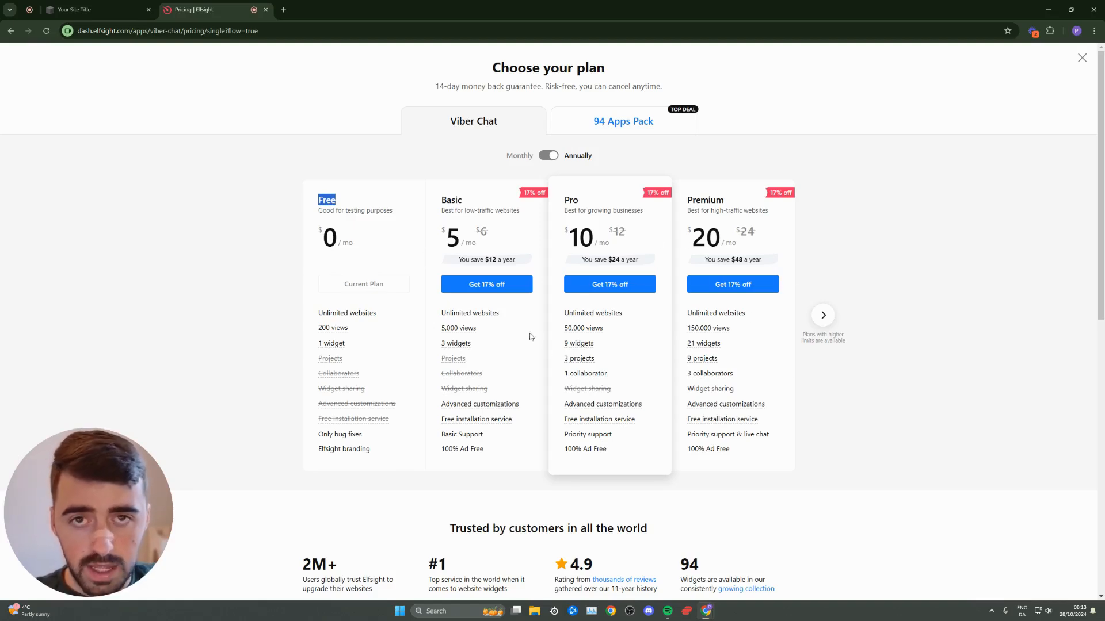
left_click_drag(344, 285, 387, 290)
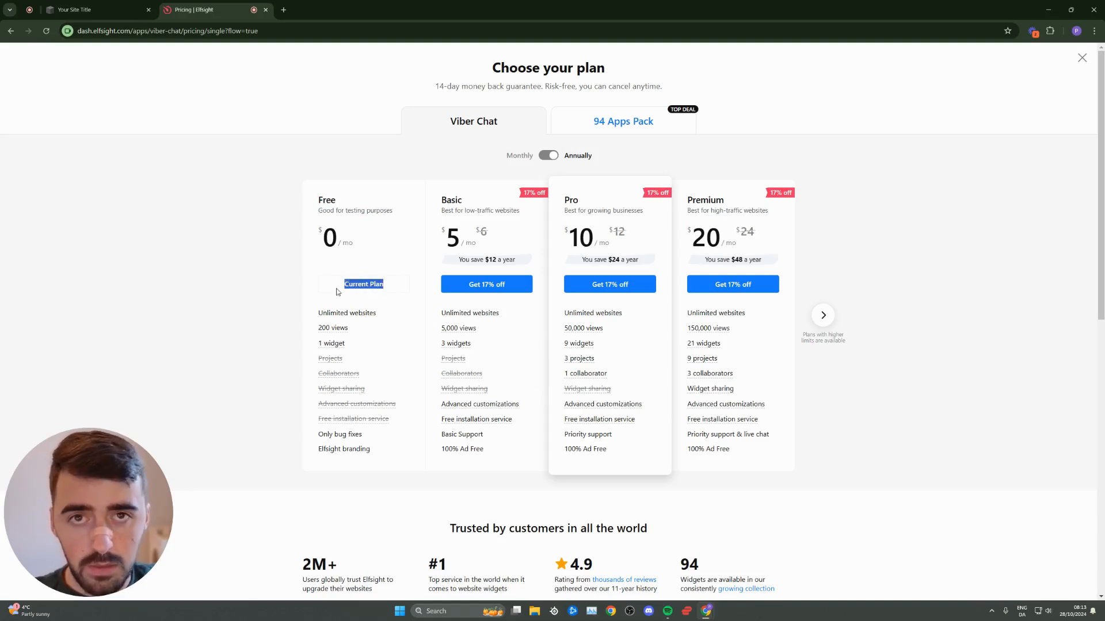
left_click(1082, 58)
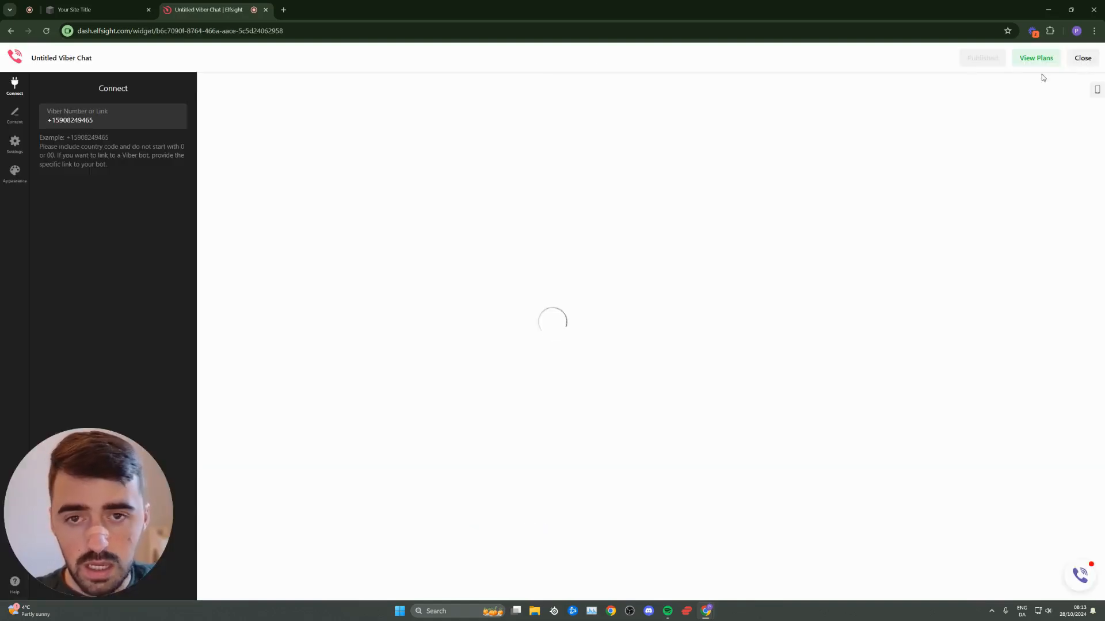
- Copy the Viber Chat widget's install code from its options menu and return to Squarespace
left_click(1082, 58)
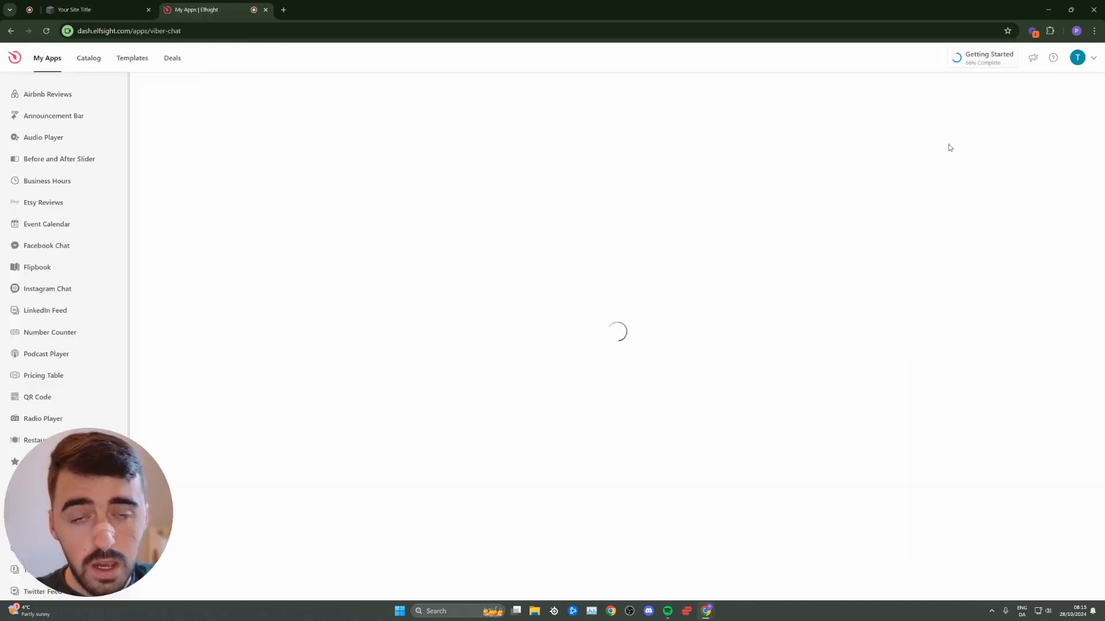
left_click(824, 216)
left_click(836, 234)
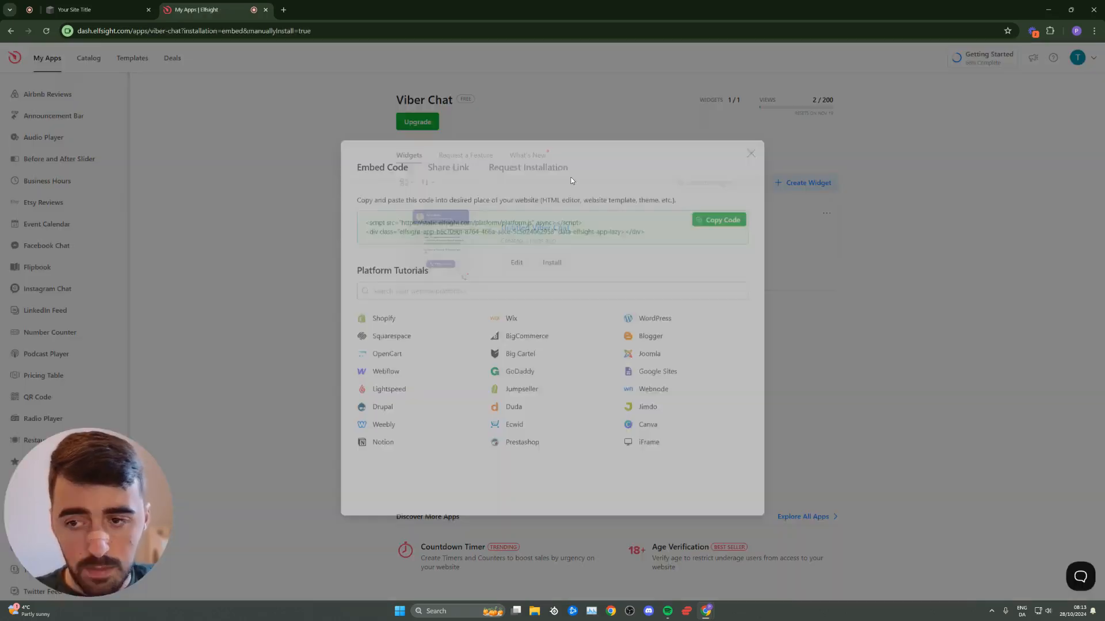
left_click(725, 214)
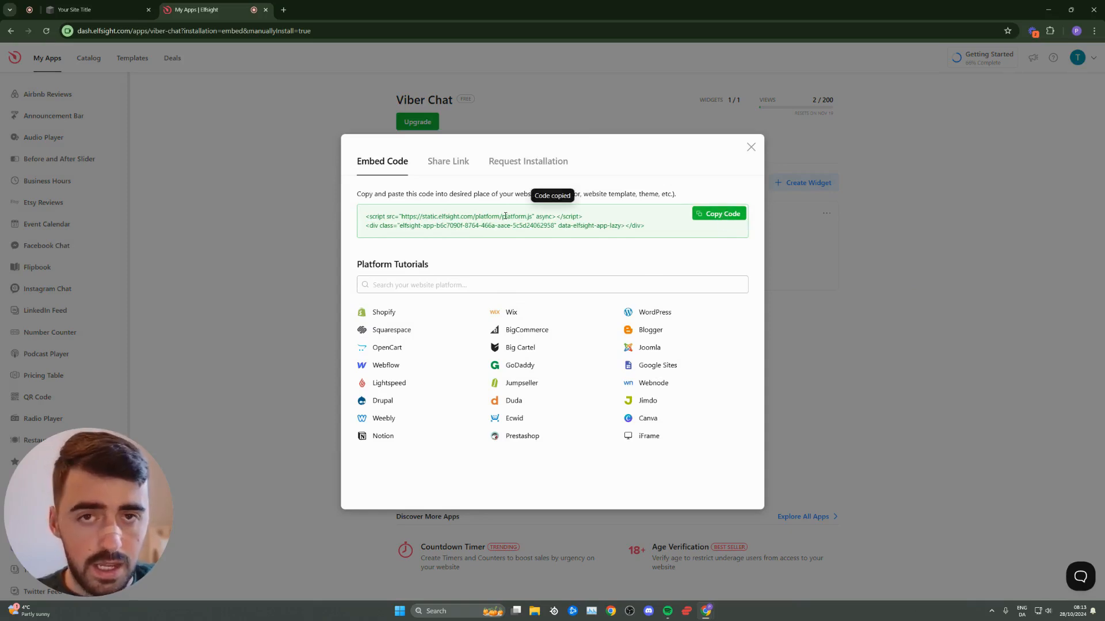
key("ctrl+shift+Tab")
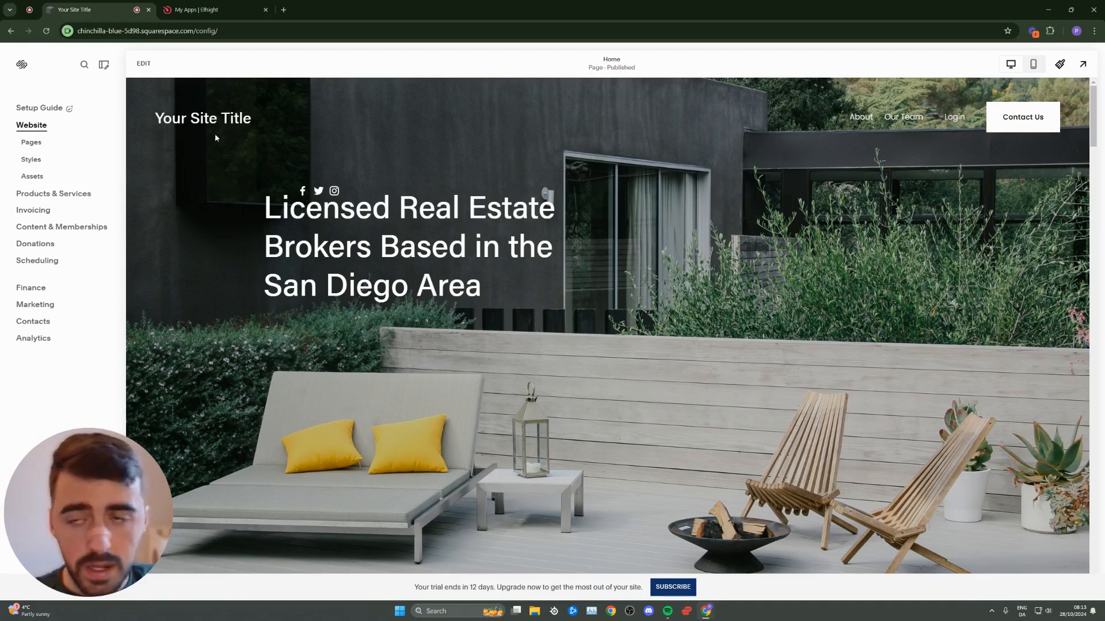
- Add a Code block to the home page hero section, right of the headline
left_click(143, 63)
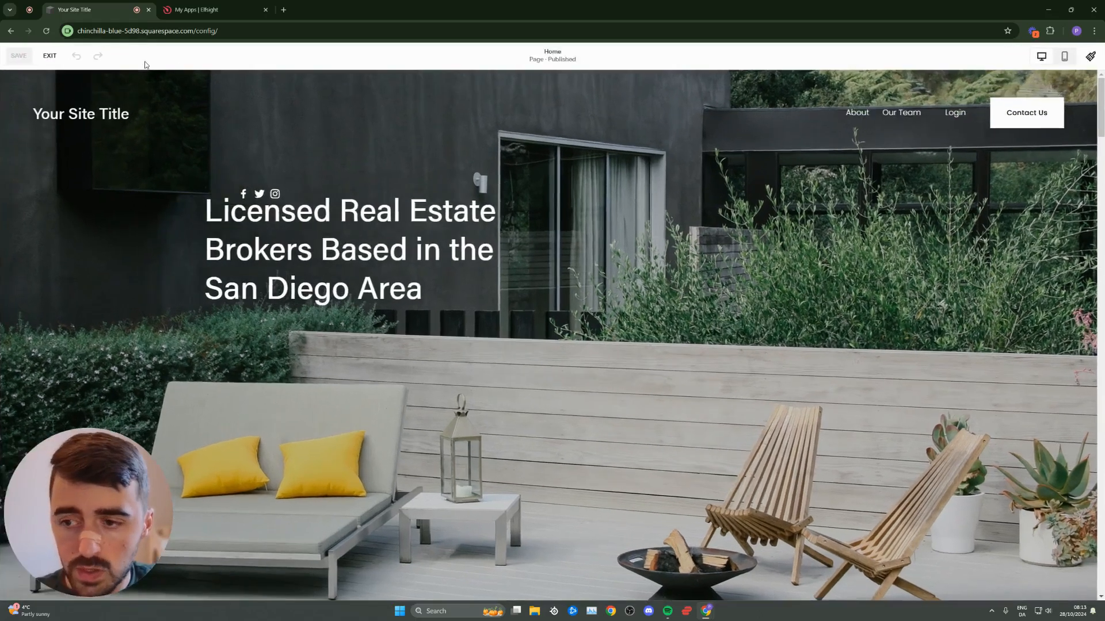
scroll(535, 240, "down", 2)
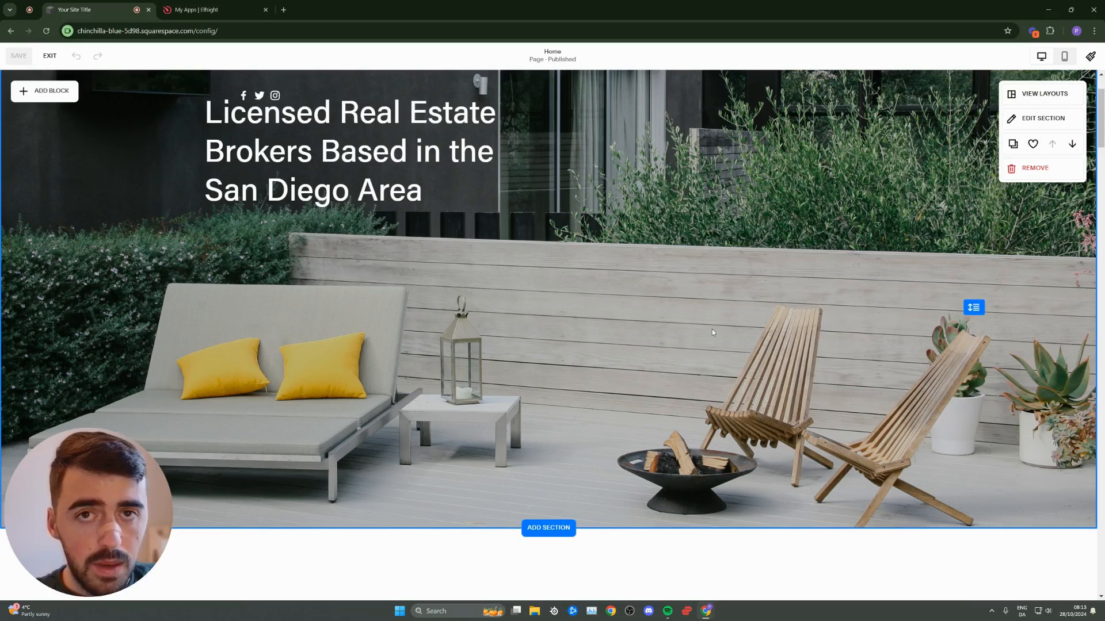
scroll(620, 299, "up", 1)
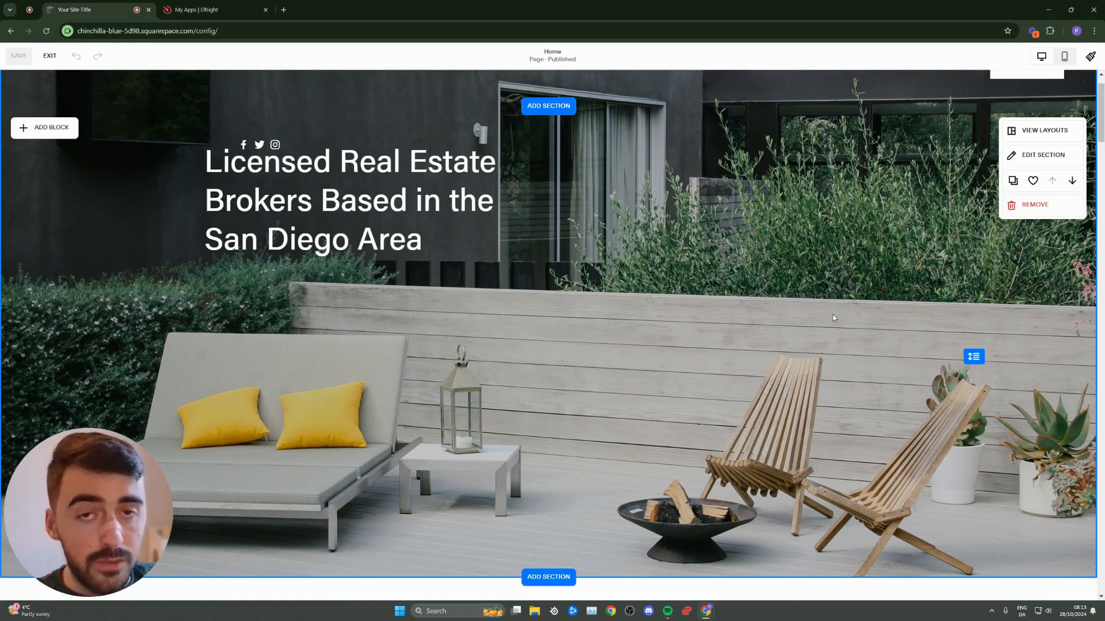
scroll(869, 295, "down", 6)
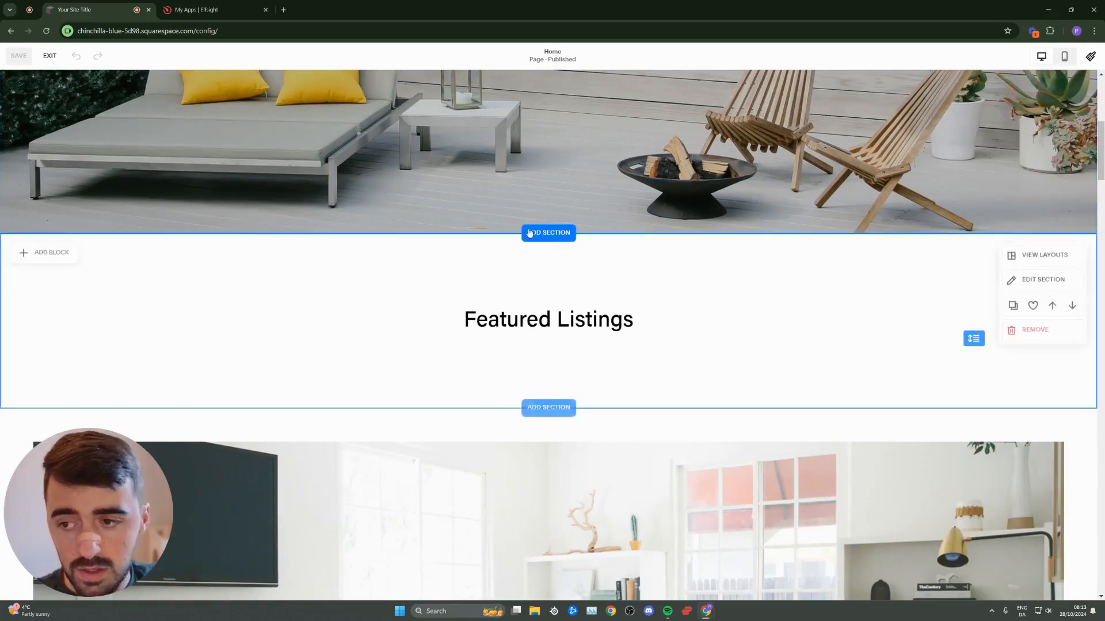
scroll(845, 232, "up", 6)
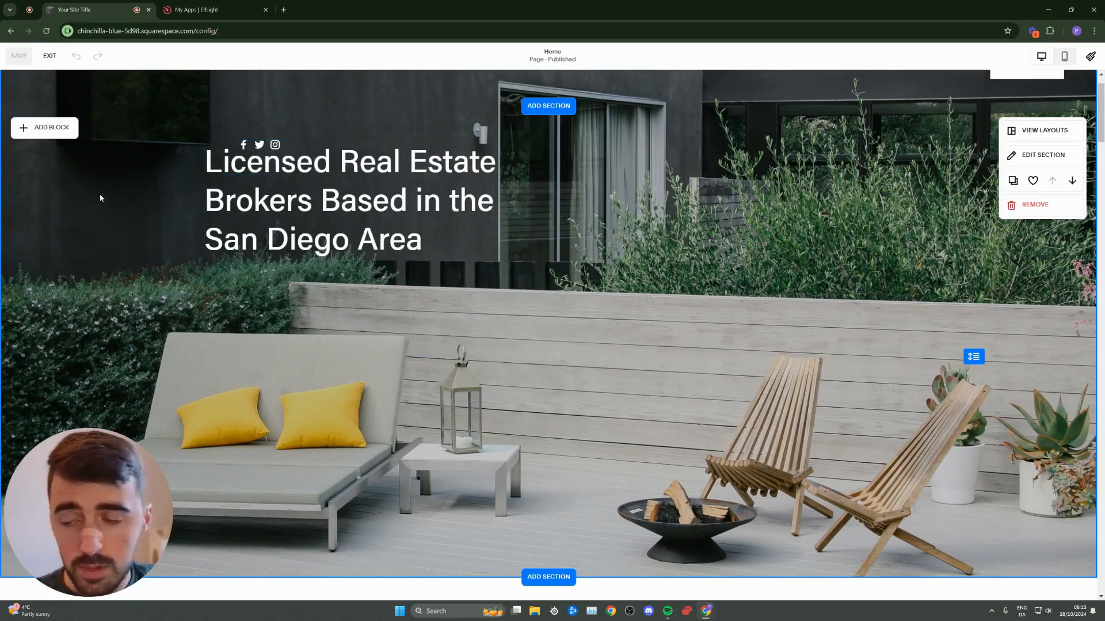
left_click(55, 131)
scroll(138, 247, "down", 2)
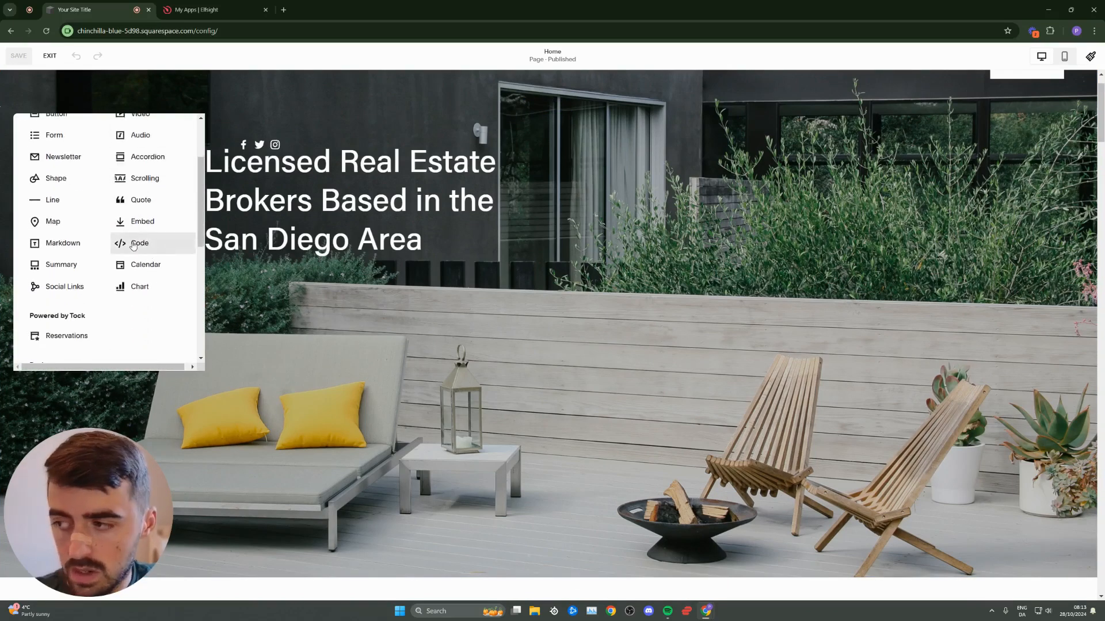
left_click(131, 244)
left_click_drag(722, 341, 753, 211)
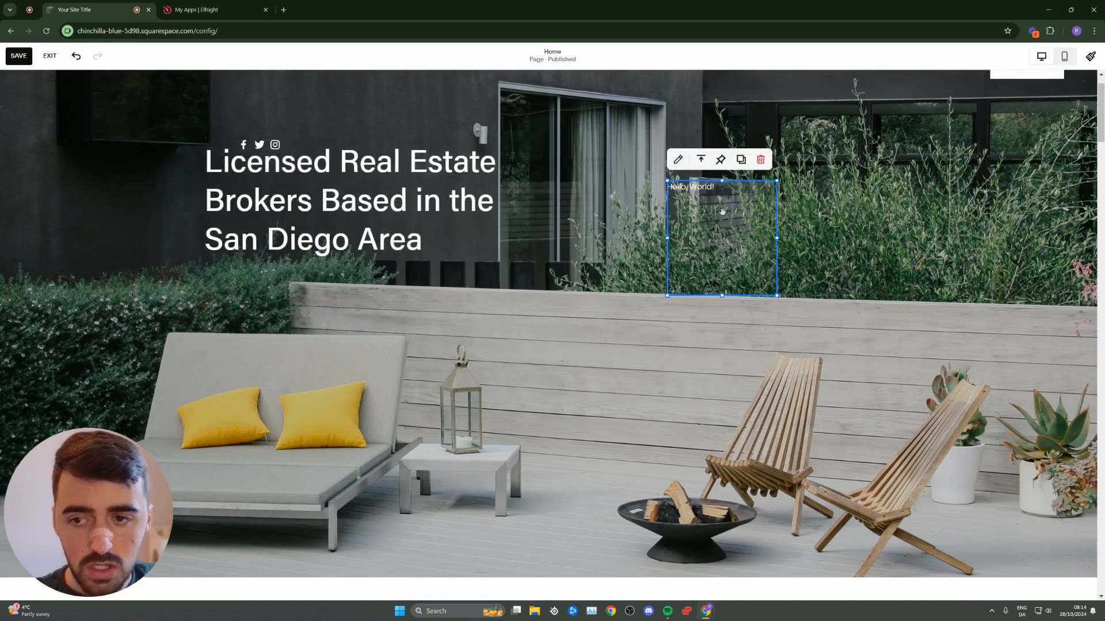
- Replace the code block's Hello World sample with the copied Elfsight embed code
left_click(679, 161)
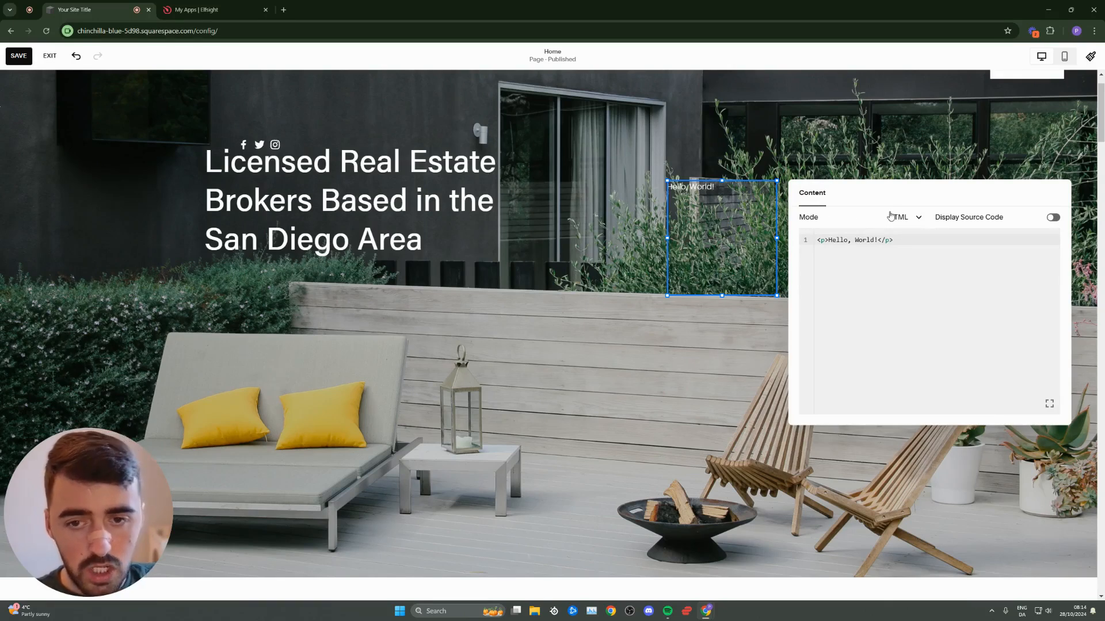
left_click_drag(899, 240, 788, 248)
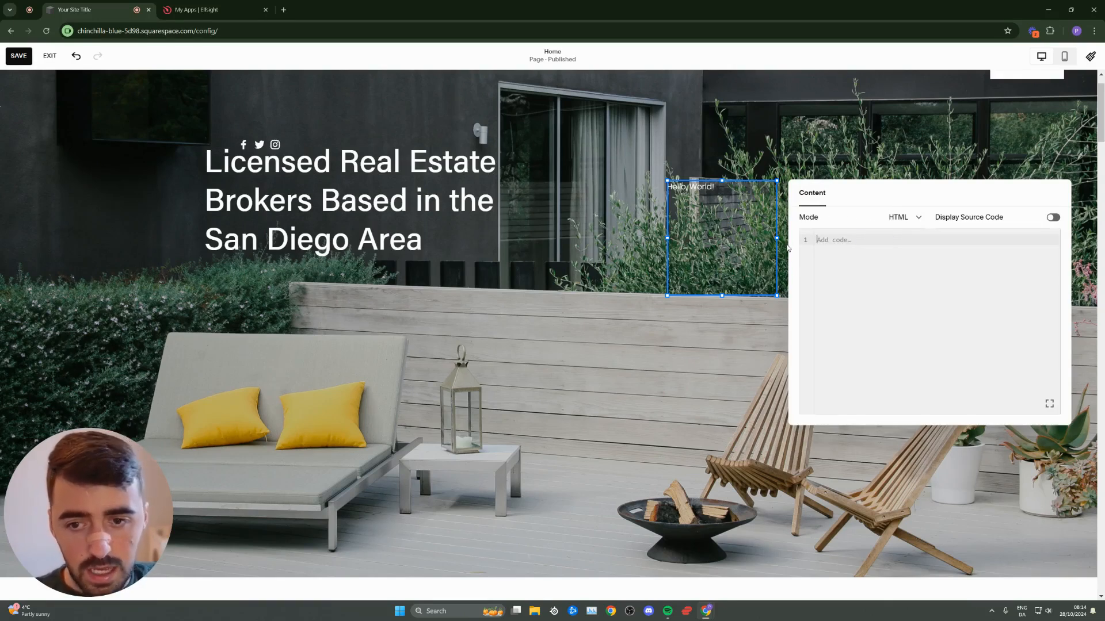
key("ctrl+v")
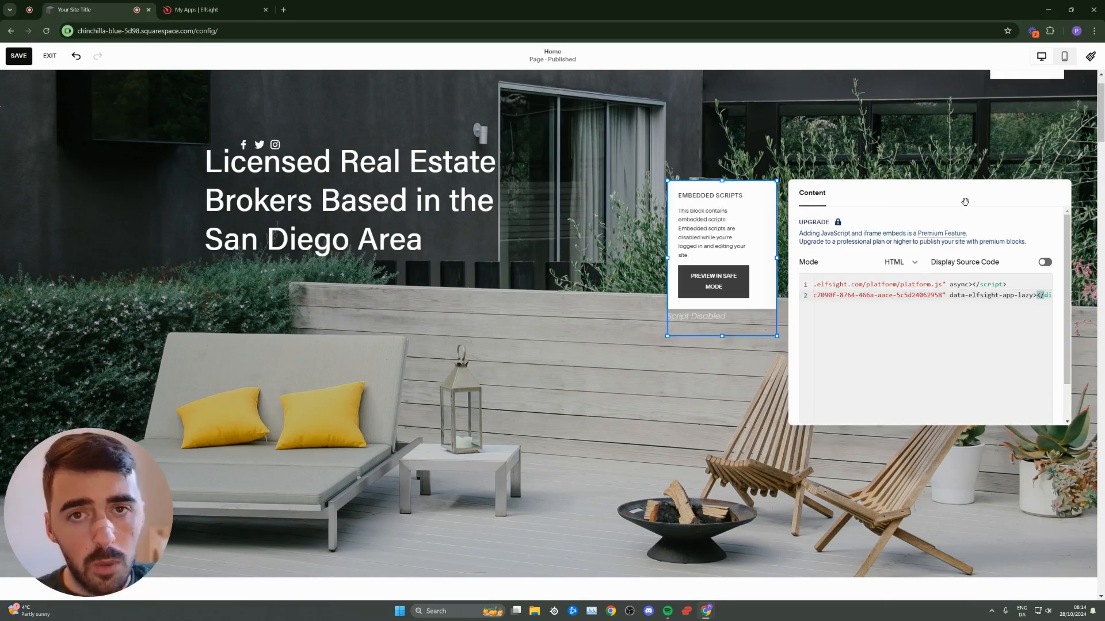
left_click(933, 151)
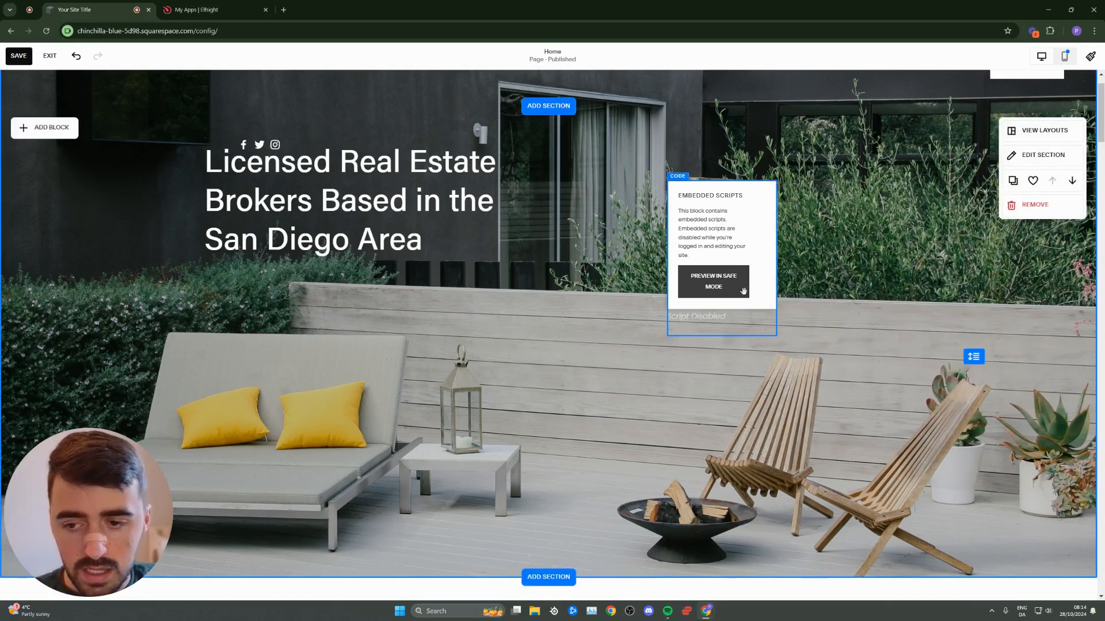
- Save the home page and exit the editor
left_click(772, 303)
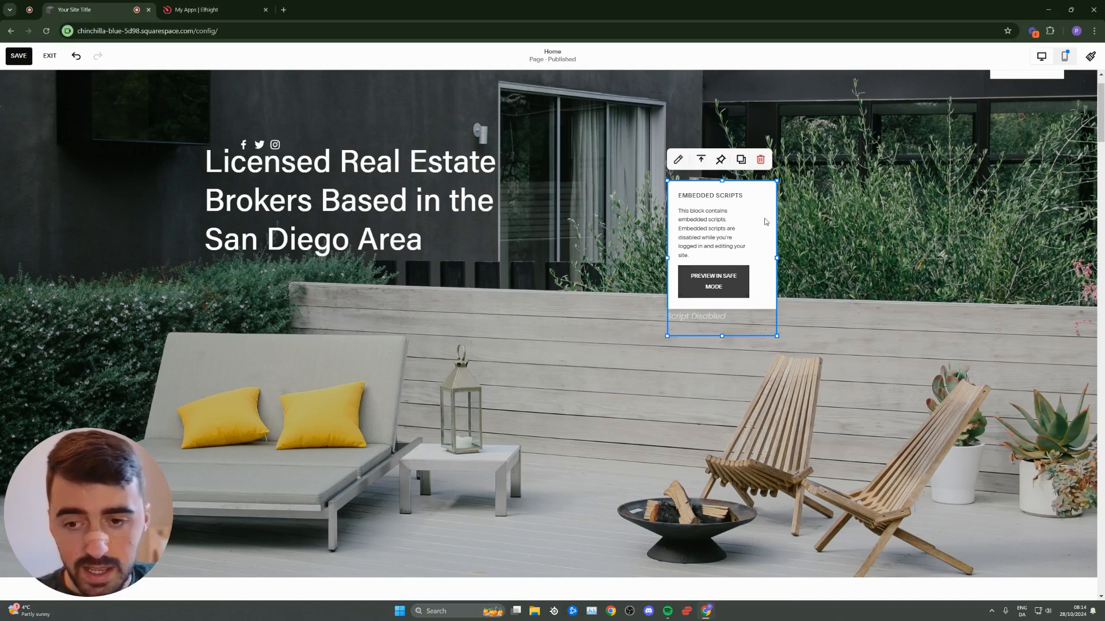
left_click(645, 250)
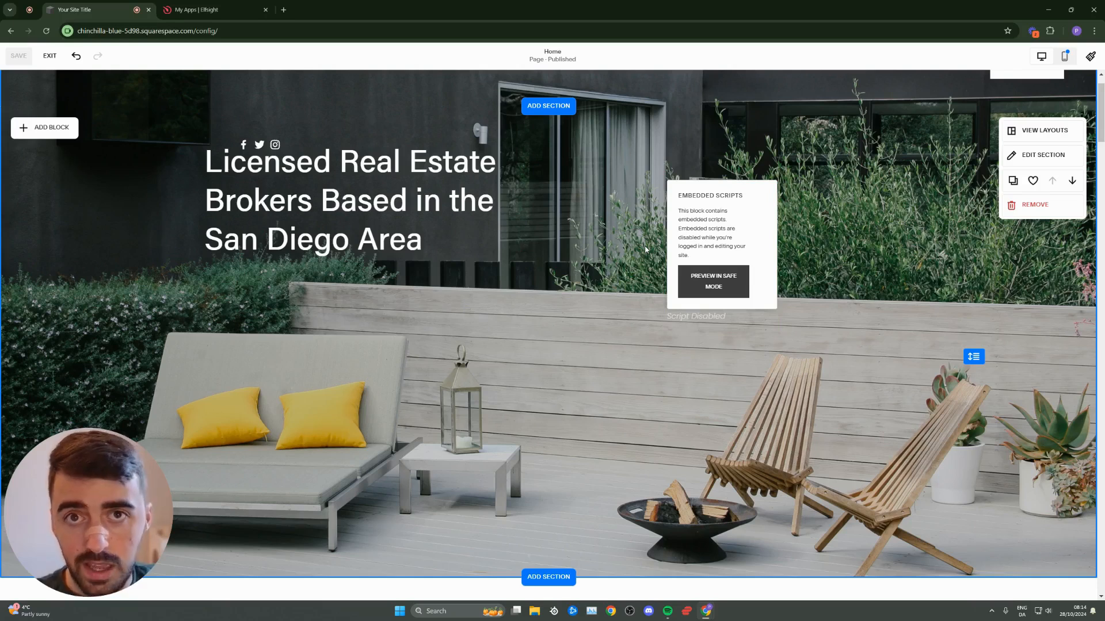
left_click(50, 55)
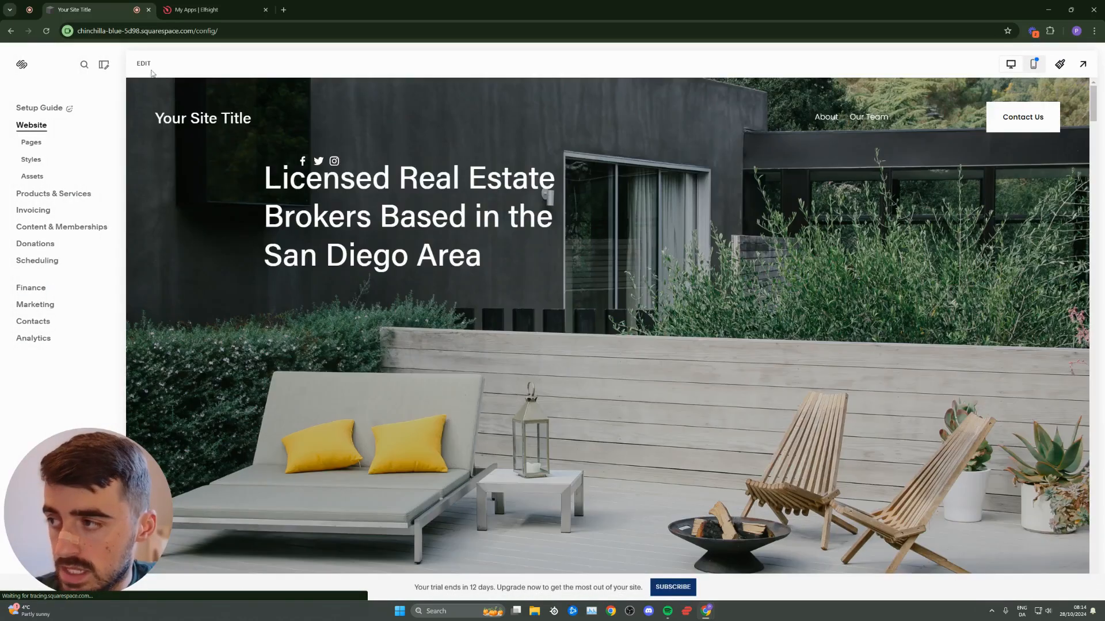
- Preview the site full screen and open the bottom-right Viber chat window
left_click(1082, 64)
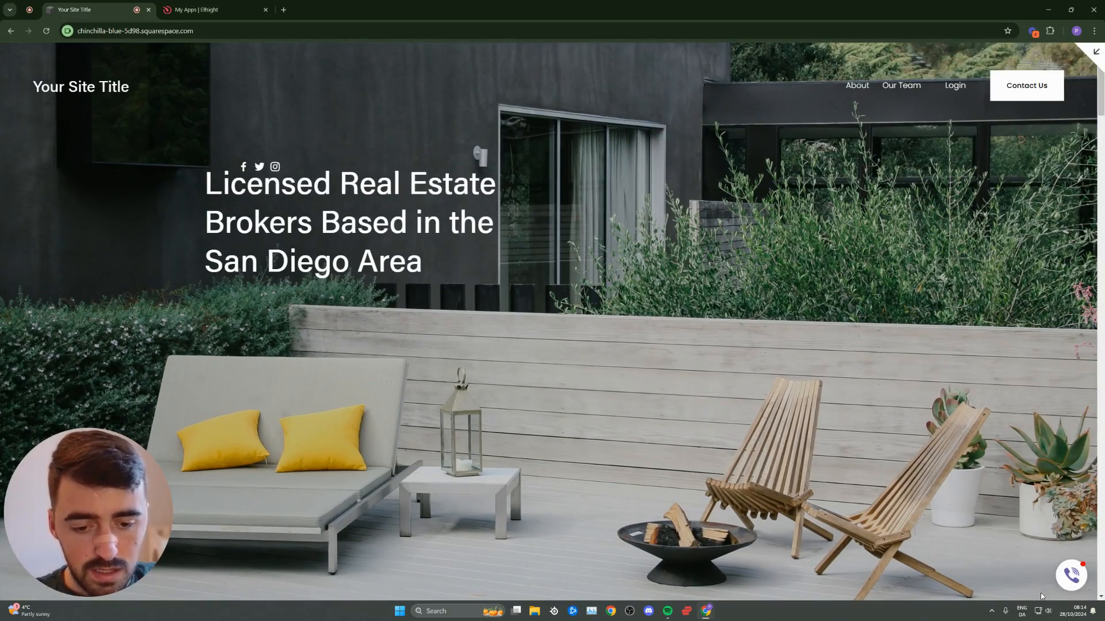
left_click(1073, 578)
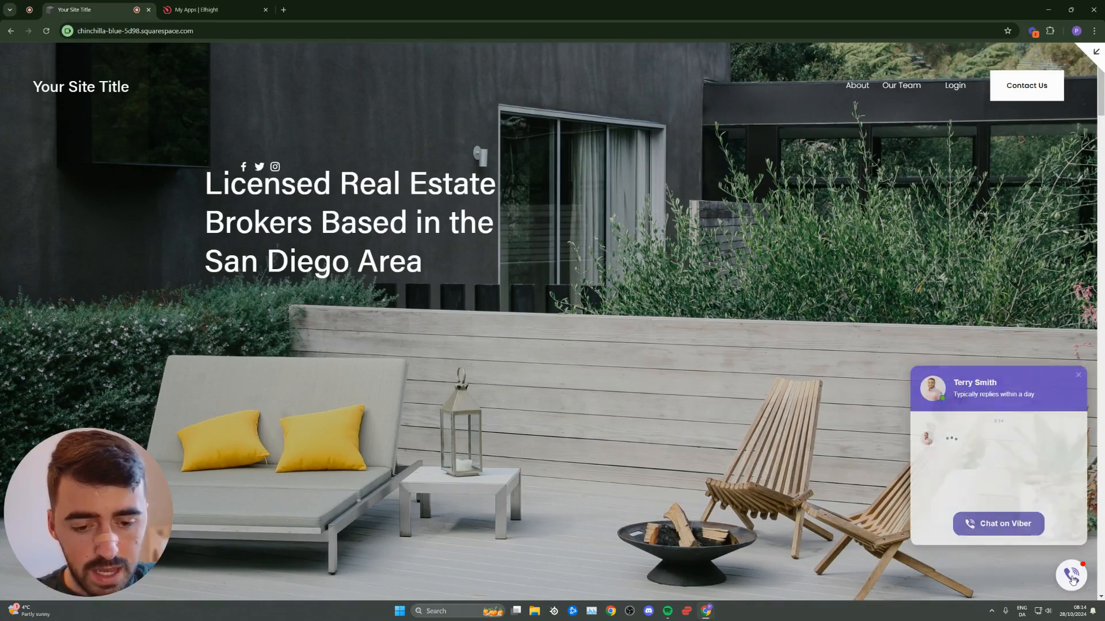